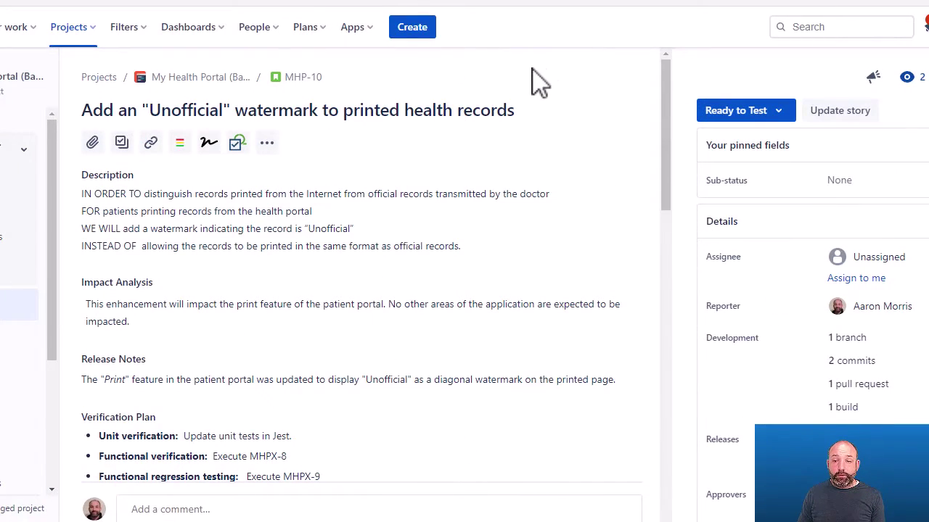
# Submit story MHP-10 for approval, sign it with the PIN, and reload to confirm Approved.
pyautogui.click(755, 109)
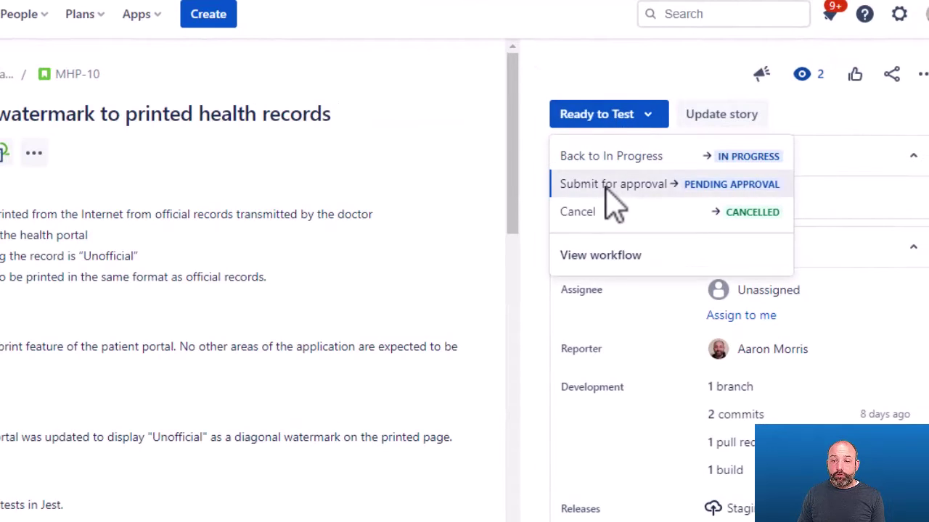
pyautogui.click(605, 184)
pyautogui.scroll(-15, 398, 166)
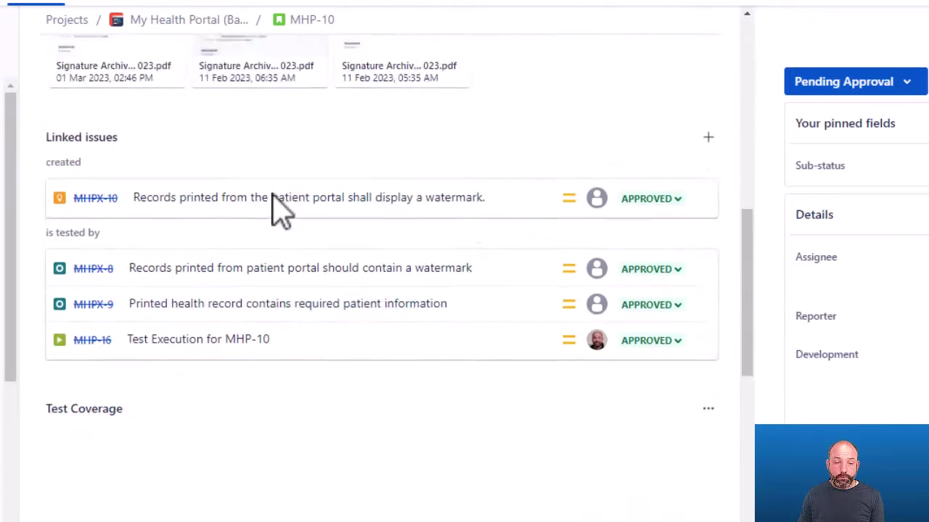
pyautogui.click(109, 281)
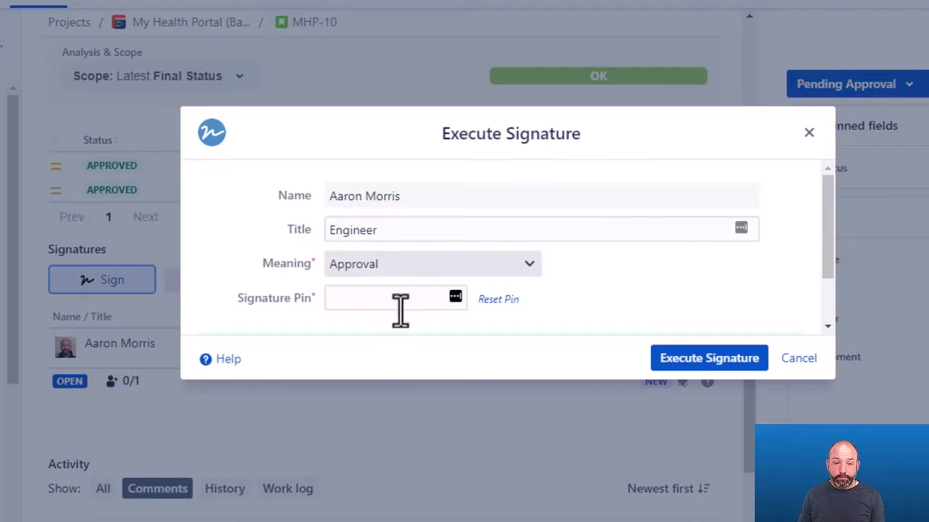
pyautogui.click(423, 303)
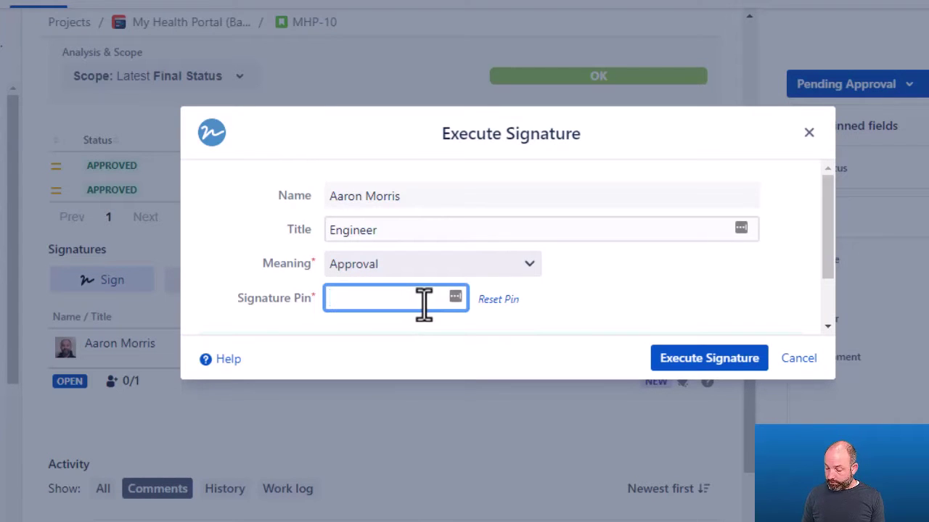
pyautogui.press('Return')
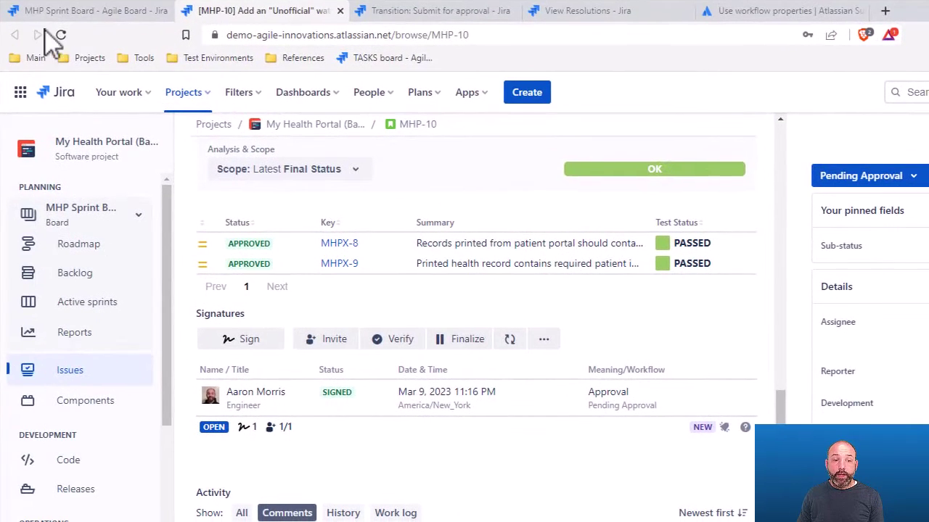
pyautogui.click(60, 36)
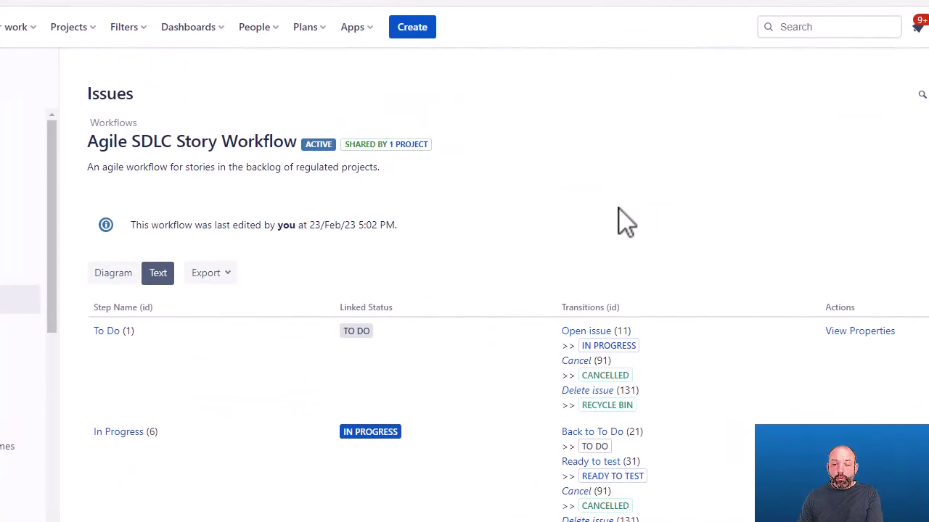
# View the Approve transition's post functions in the Agile SDLC Story Workflow, including resolution Done.
pyautogui.scroll(-2, 623, 223)
pyautogui.scroll(-1, 624, 224)
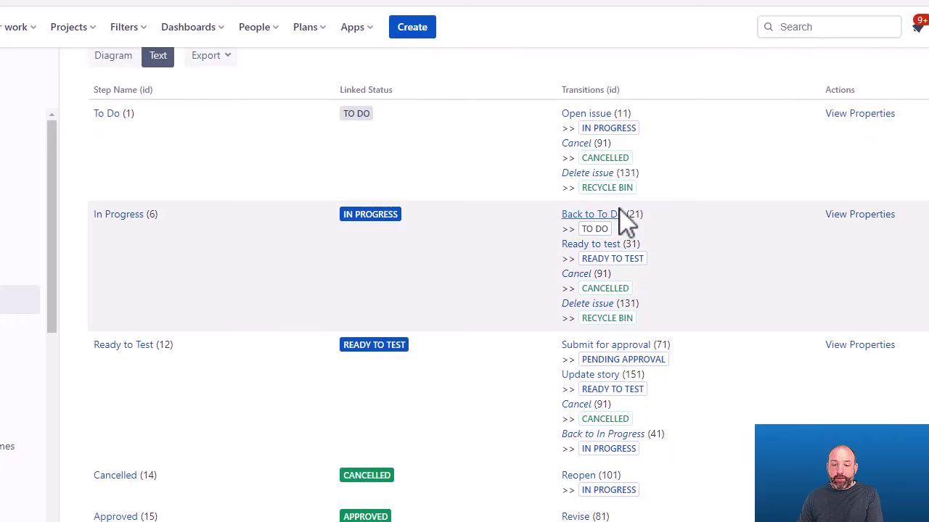
pyautogui.scroll(-2, 727, 359)
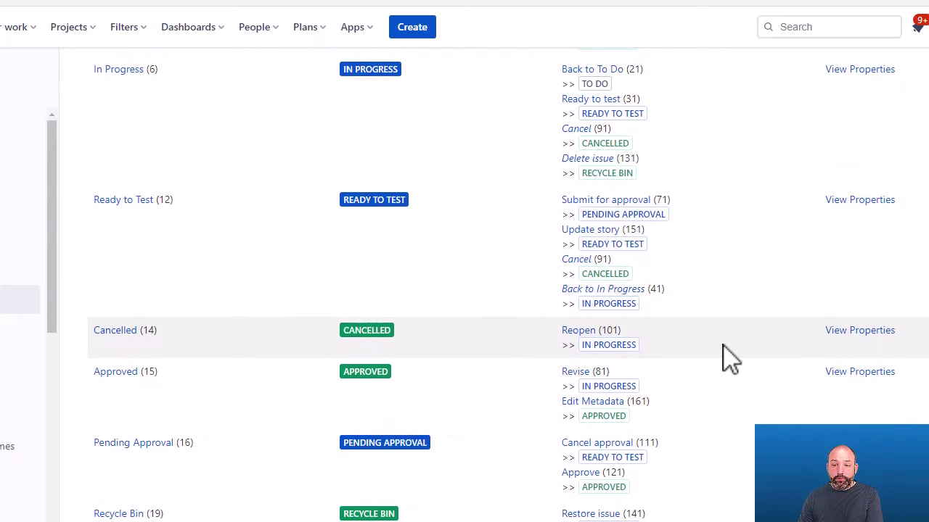
pyautogui.scroll(-1, 723, 357)
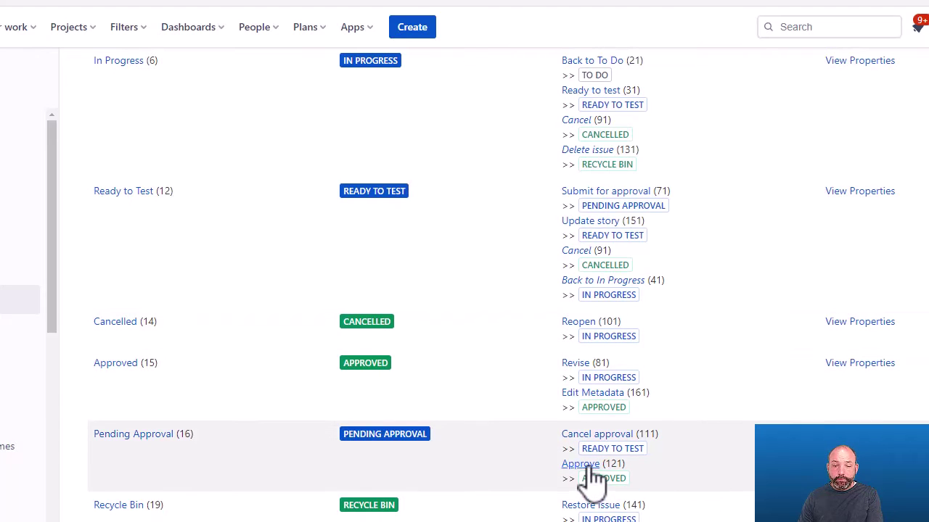
pyautogui.click(589, 468)
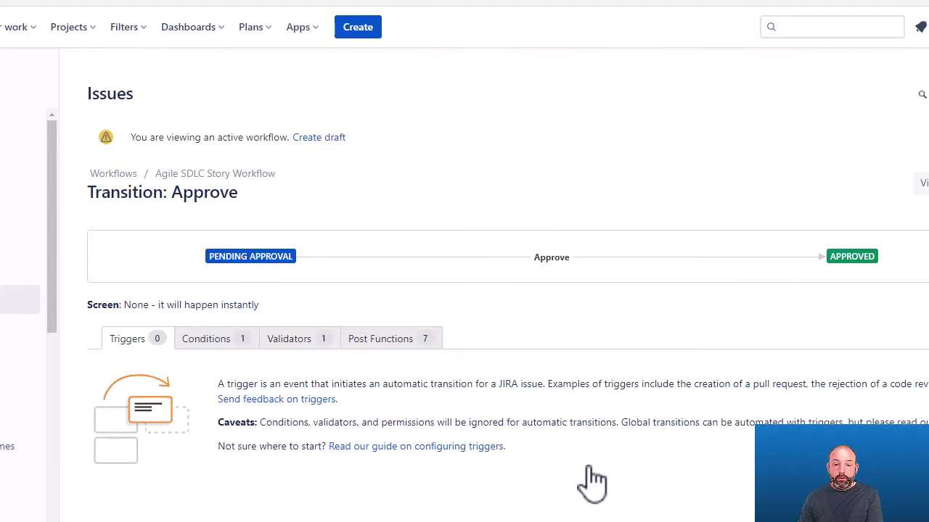
pyautogui.click(388, 341)
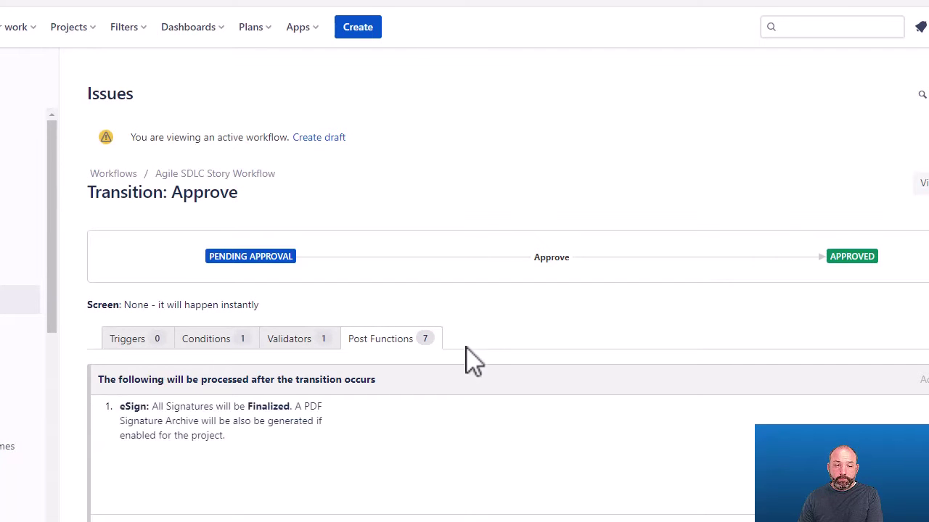
pyautogui.scroll(-1, 468, 360)
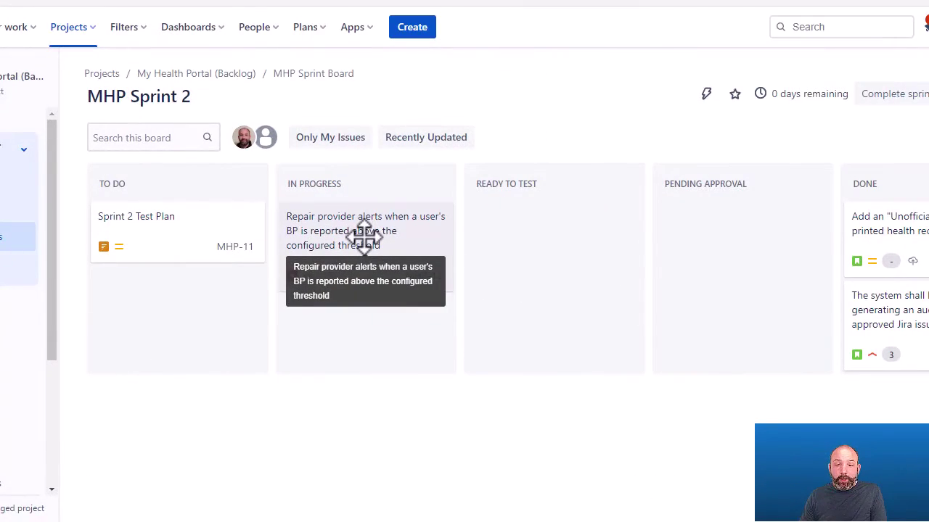
# Cancel bug MHP-12 from its status menu with the resolution Won't Do.
pyautogui.click(364, 235)
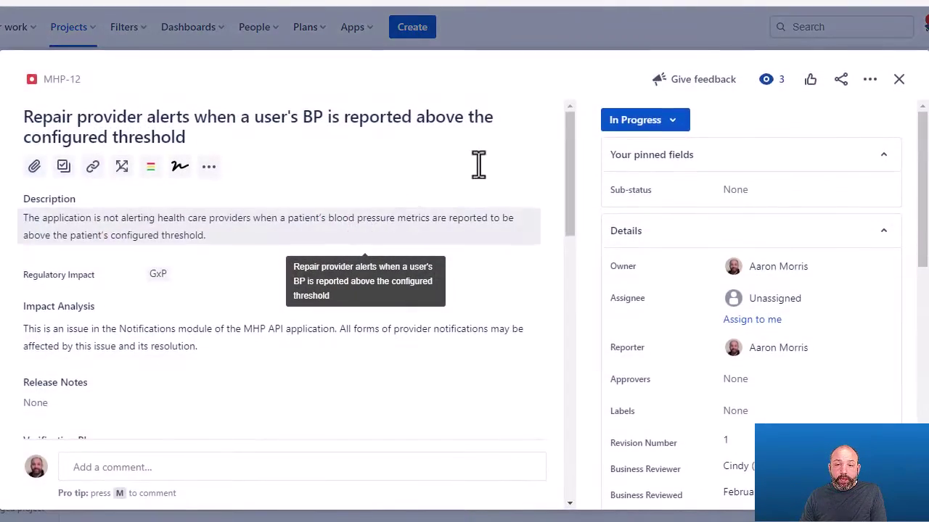
pyautogui.click(661, 128)
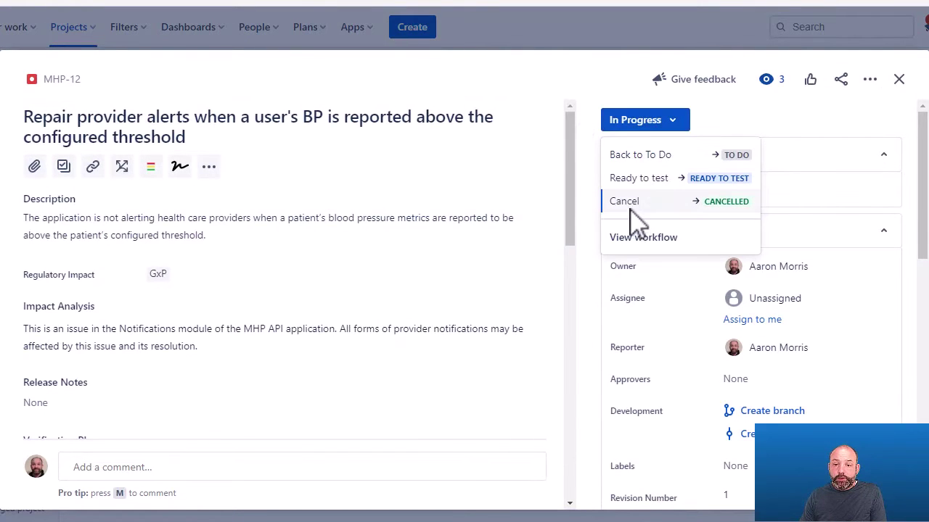
pyautogui.click(628, 203)
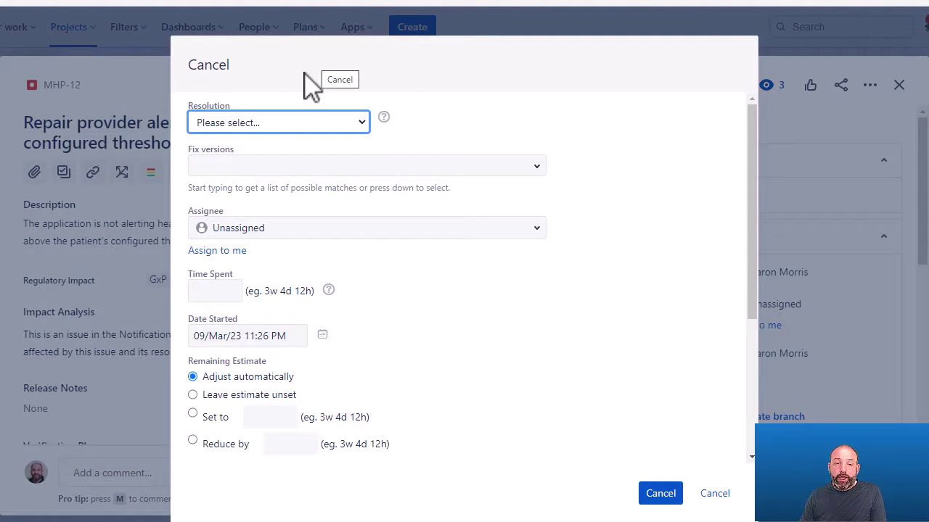
pyautogui.click(245, 145)
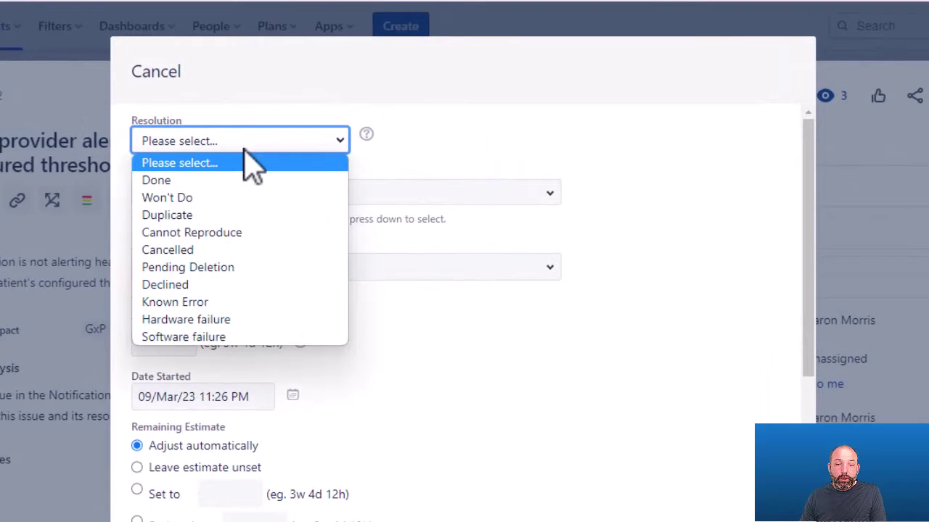
pyautogui.click(247, 203)
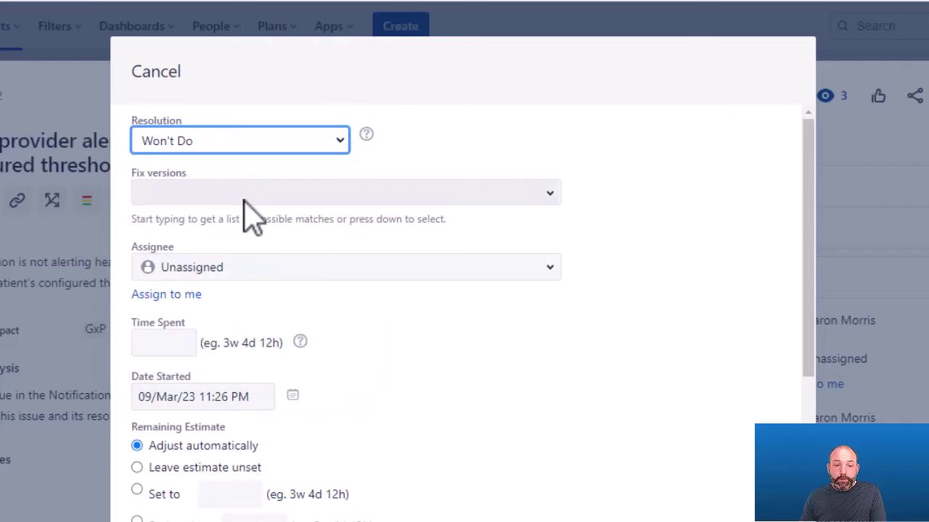
pyautogui.click(238, 150)
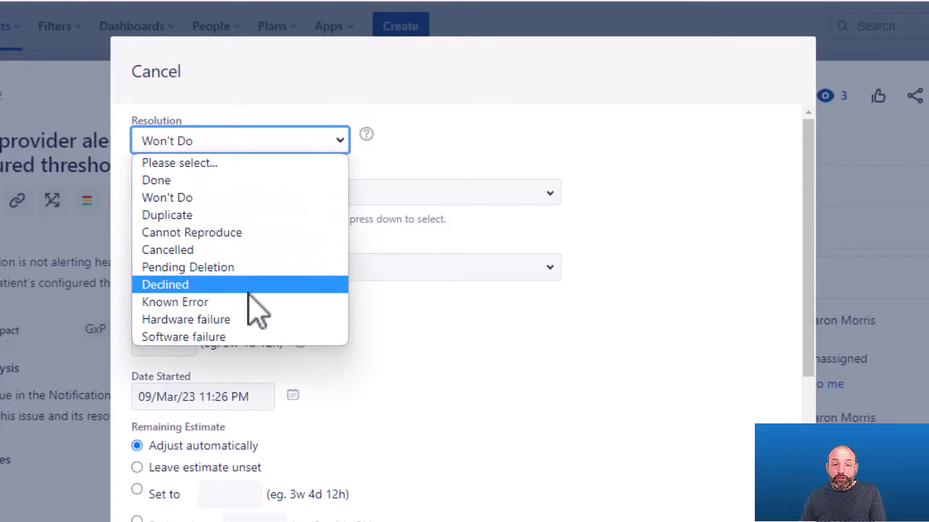
pyautogui.click(342, 142)
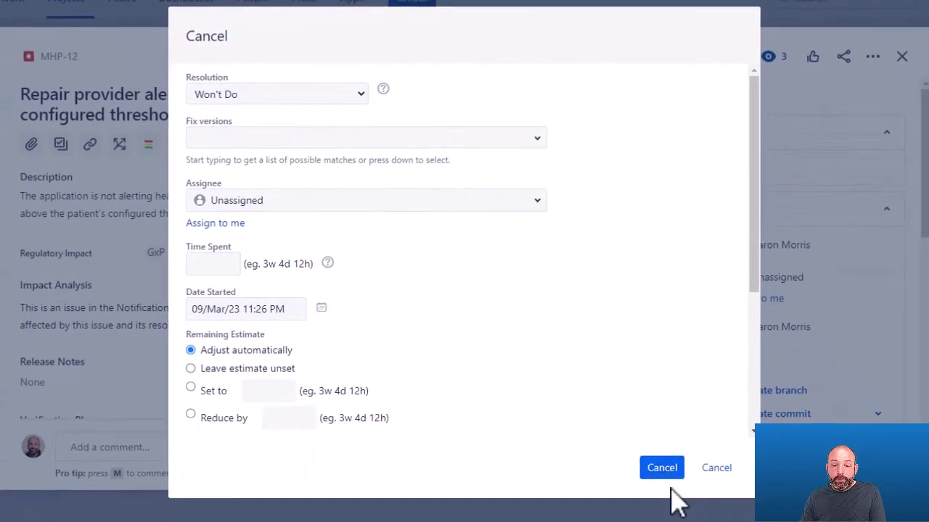
pyautogui.click(666, 473)
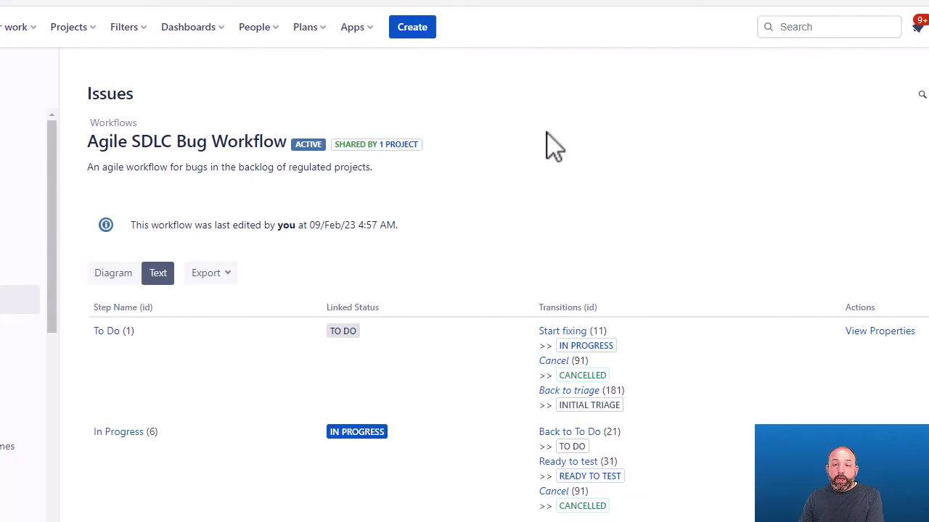
# Open the Cancel (91) transition in the Agile SDLC Bug Workflow text view.
pyautogui.scroll(-3, 707, 160)
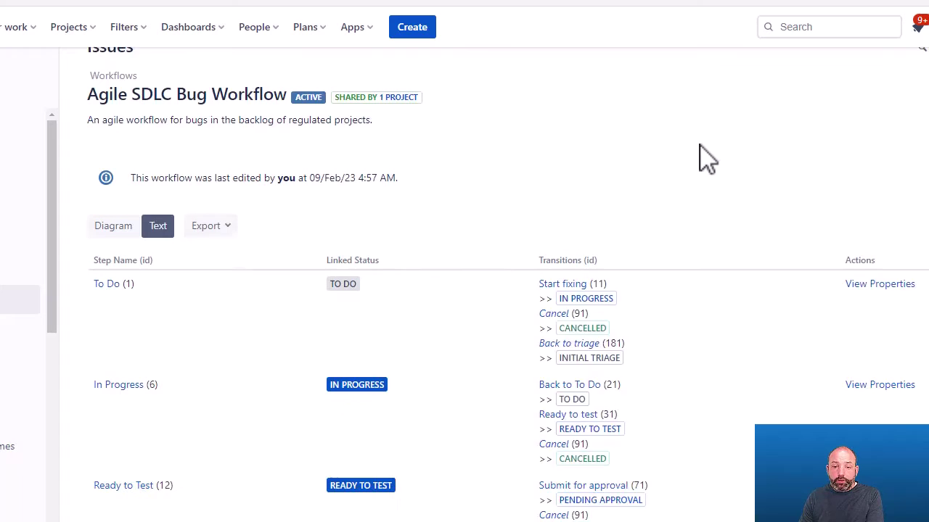
pyautogui.scroll(-1, 708, 159)
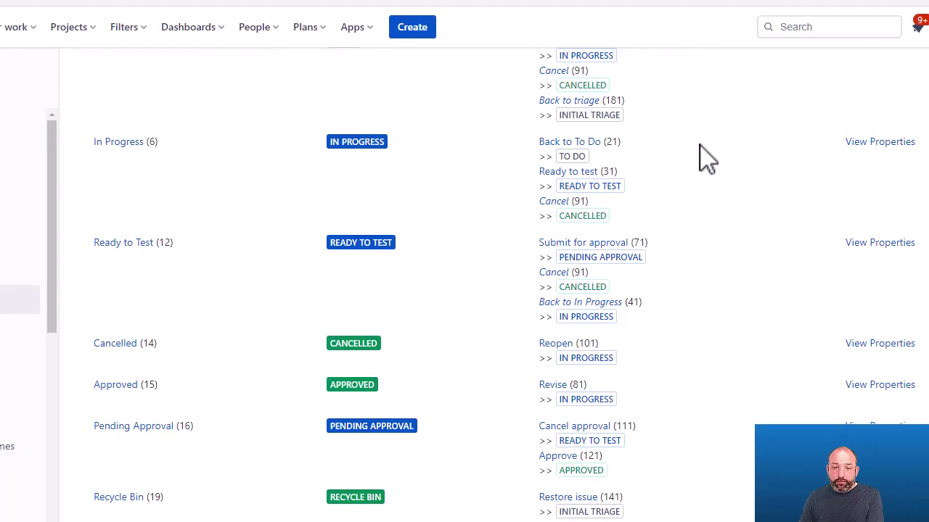
pyautogui.click(555, 202)
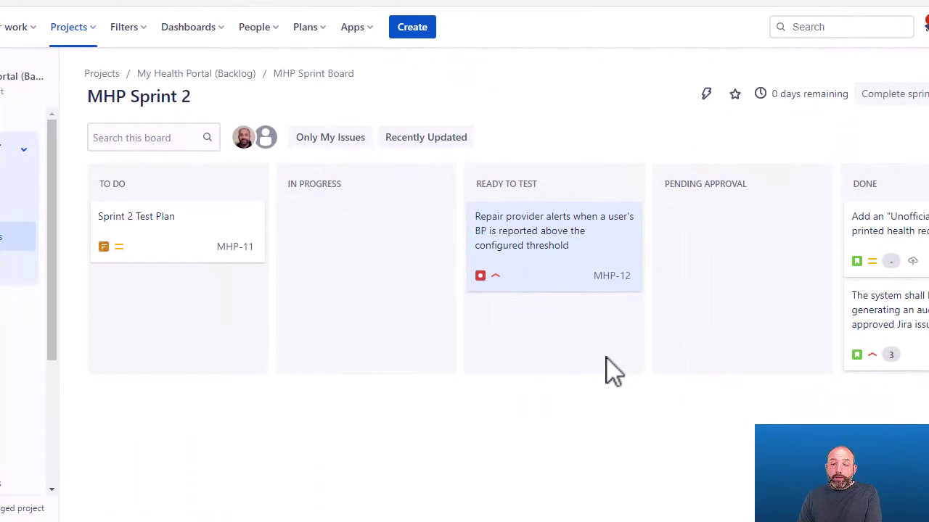
# Drag MHP-12 into Pending Approval and submit it with resolution Hardware failure.
pyautogui.moveTo(539, 232); pyautogui.dragTo(703, 232)
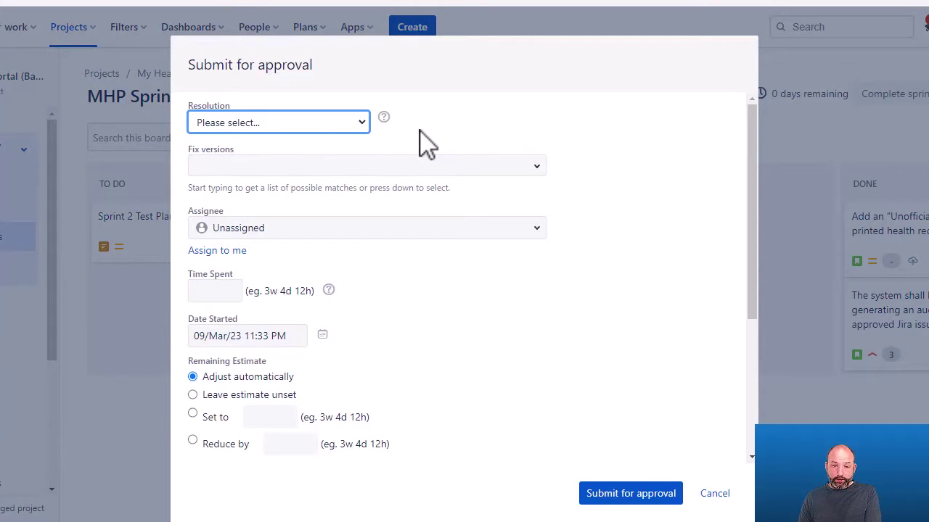
pyautogui.click(353, 123)
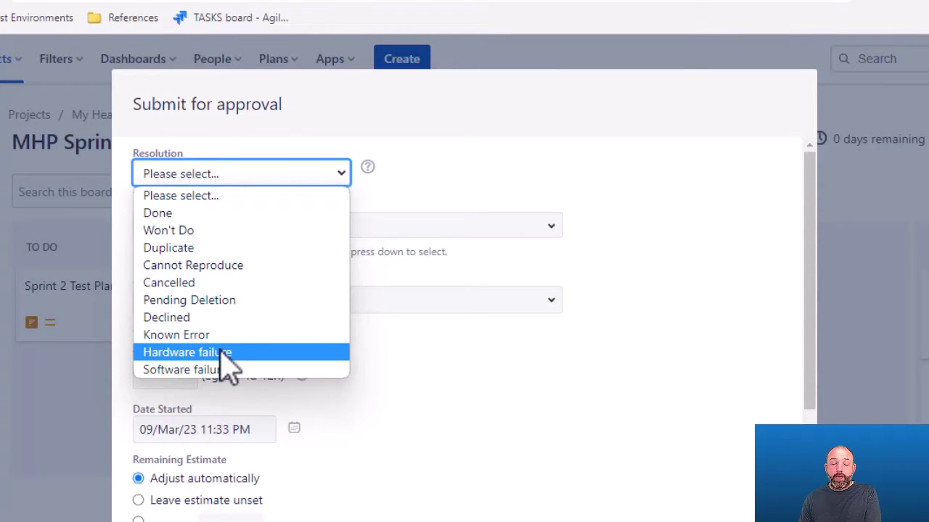
pyautogui.click(226, 356)
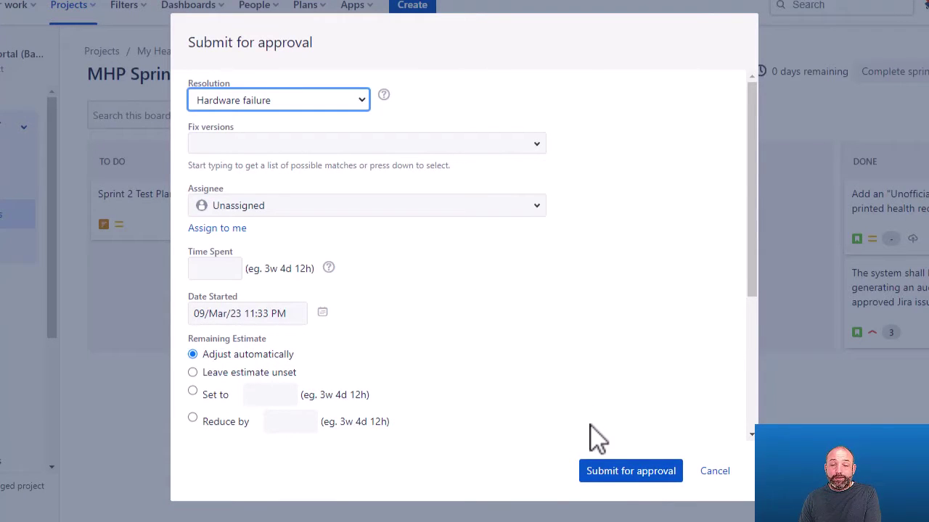
pyautogui.click(613, 477)
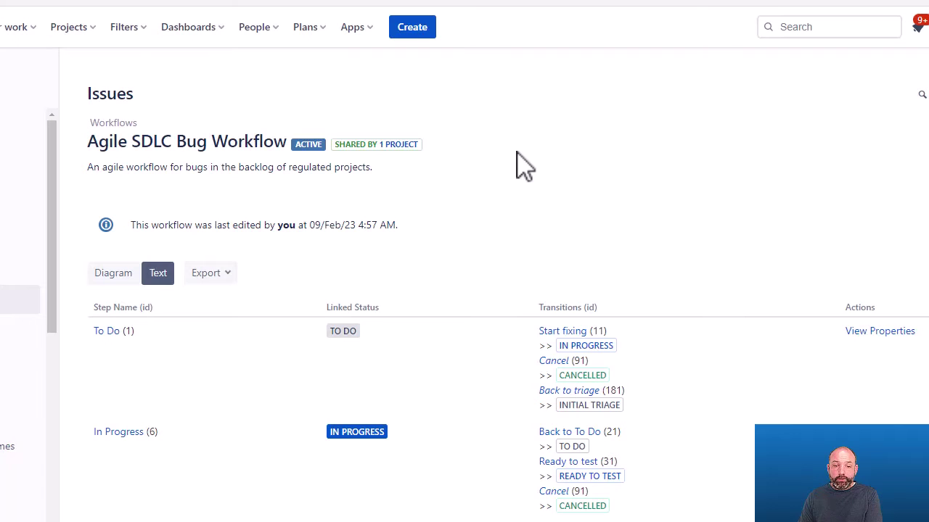
# Open the Submit for approval (71) transition in the bug workflow's text view.
pyautogui.scroll(-2, 518, 163)
pyautogui.scroll(-3, 521, 190)
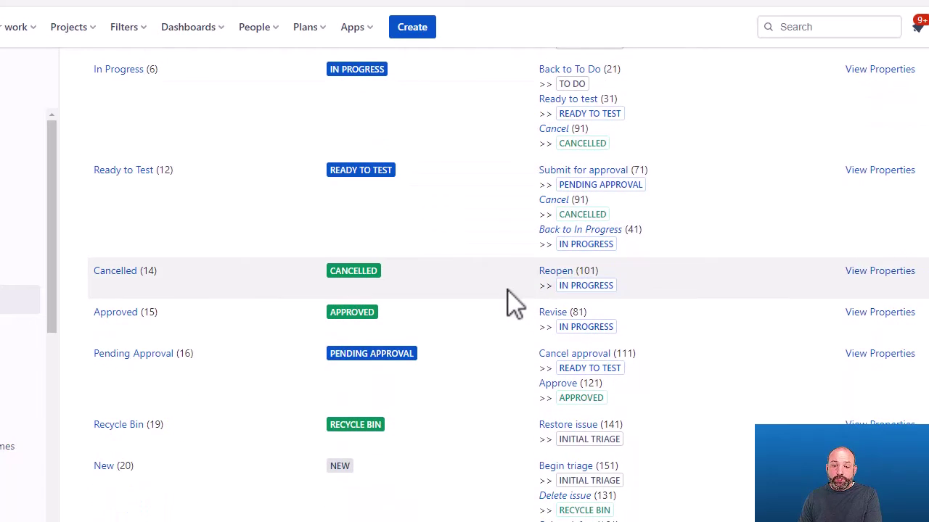
pyautogui.click(577, 171)
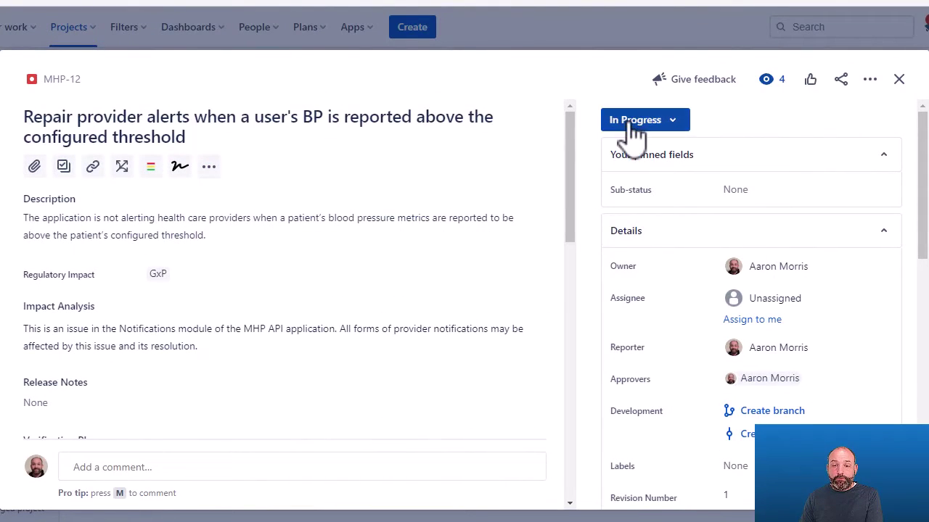
# Start cancelling MHP-12, review the offered resolutions, and close the list without picking one.
pyautogui.click(633, 123)
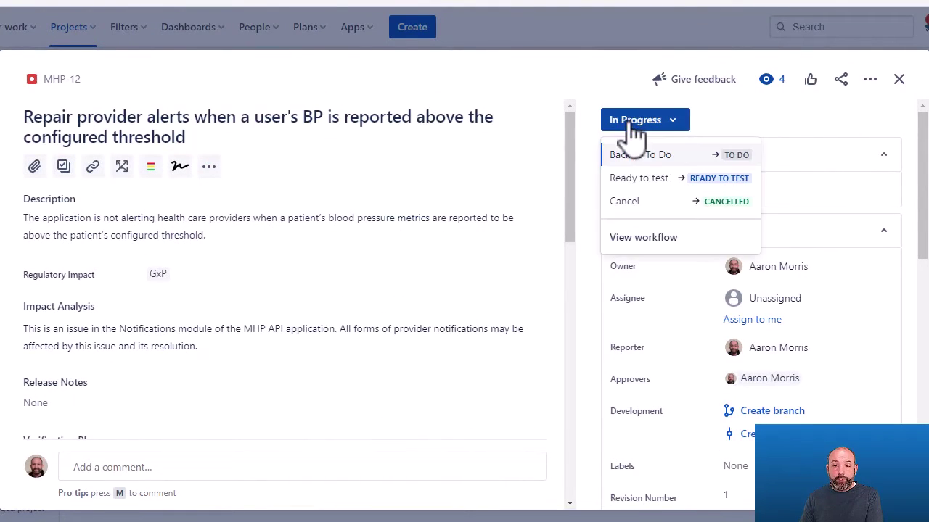
pyautogui.click(633, 200)
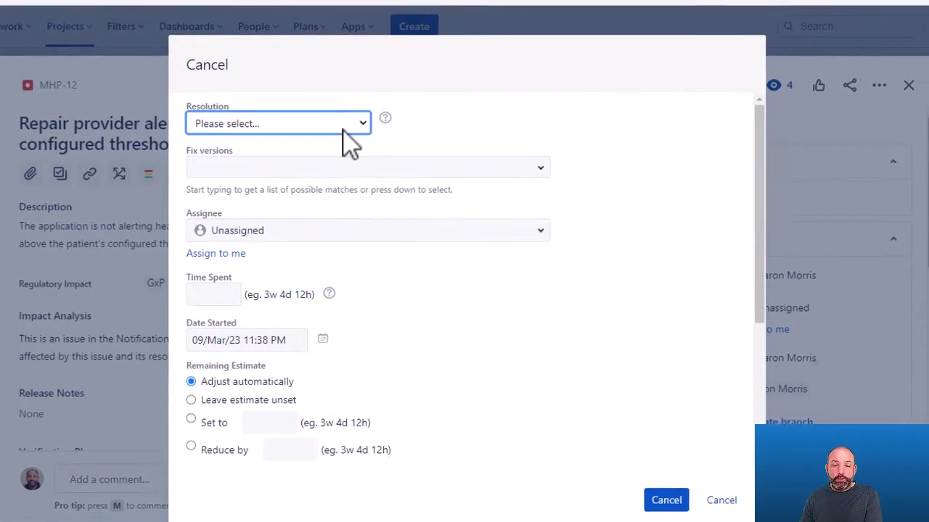
pyautogui.click(349, 140)
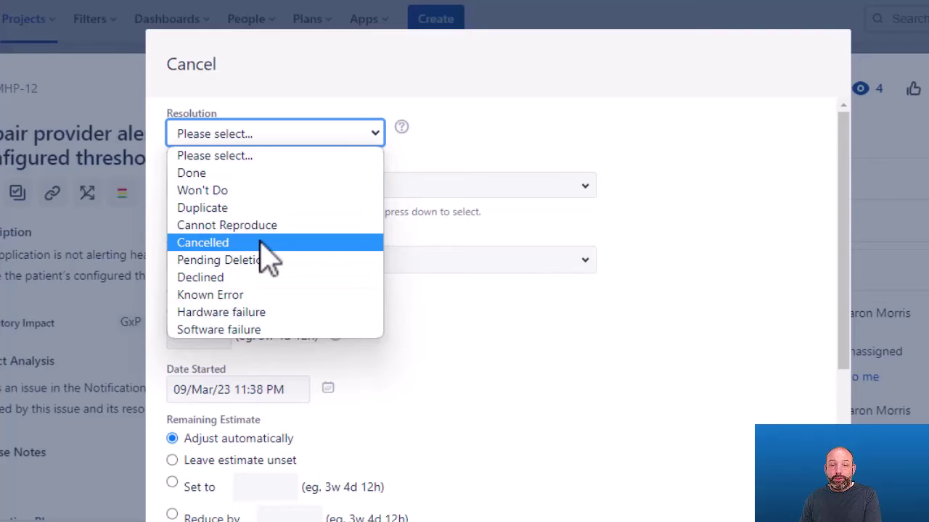
pyautogui.click(601, 431)
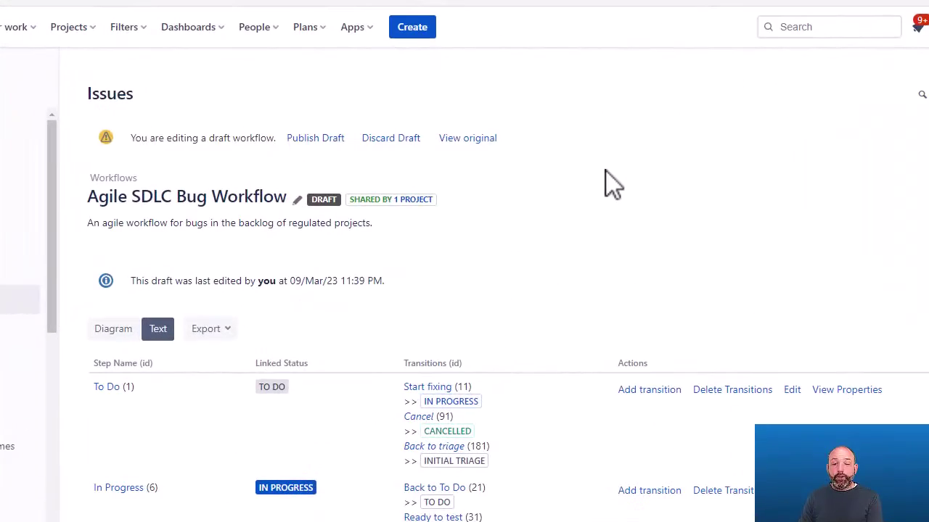
# Open the properties of the draft's Cancel (91) transition.
pyautogui.scroll(-3, 608, 191)
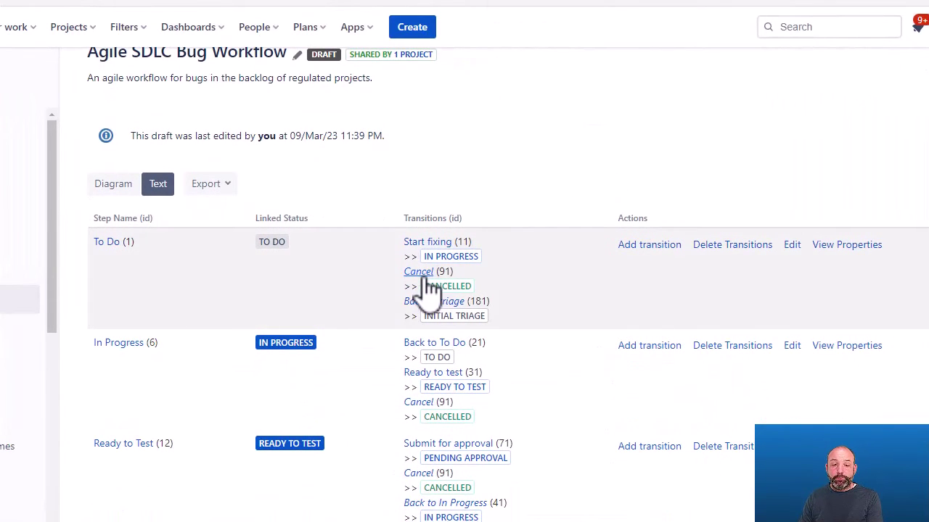
pyautogui.click(428, 278)
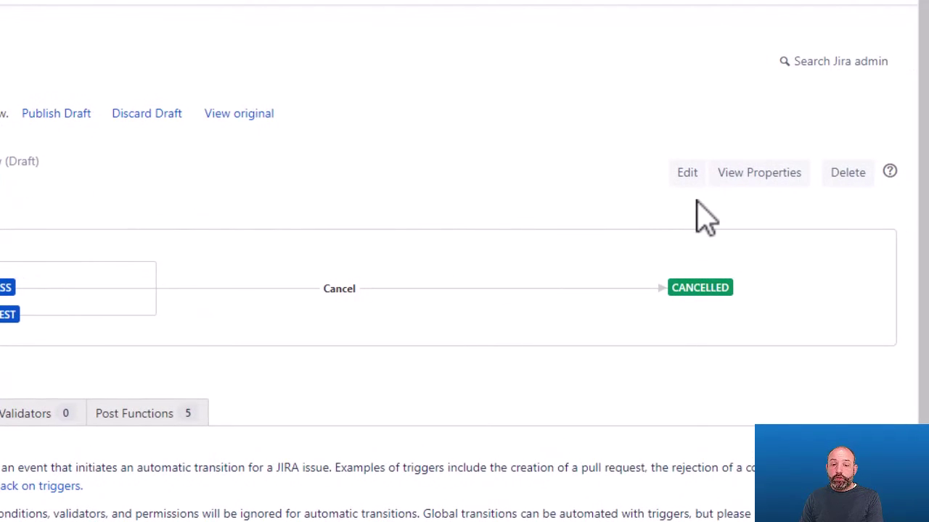
pyautogui.click(749, 179)
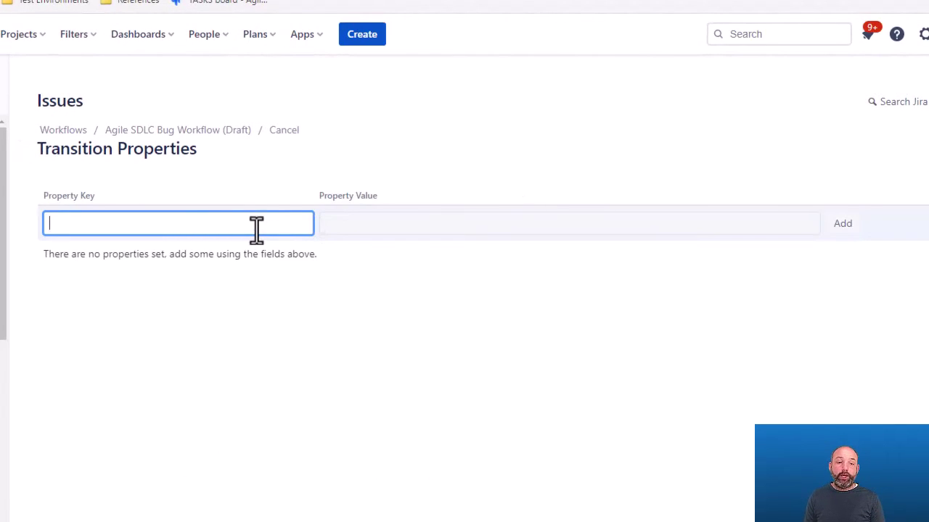
# Add property jira.field.resolution.include with value 10001, 10002, 10003, 10004, 10006.
pyautogui.write('ji')
pyautogui.press('Down')
pyautogui.press('Down')
pyautogui.press('Return')
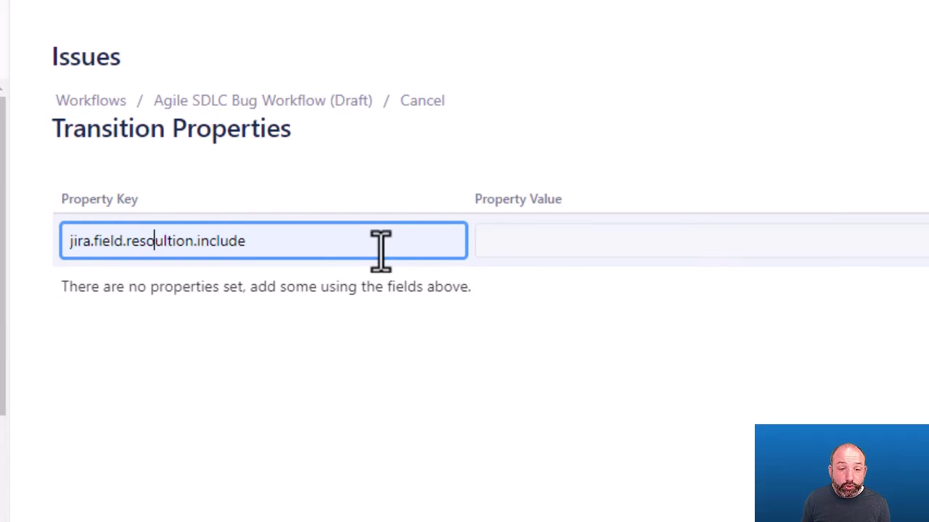
pyautogui.press('Right')
pyautogui.press('Delete')
pyautogui.press('Right')
pyautogui.write('u')
pyautogui.click(560, 254)
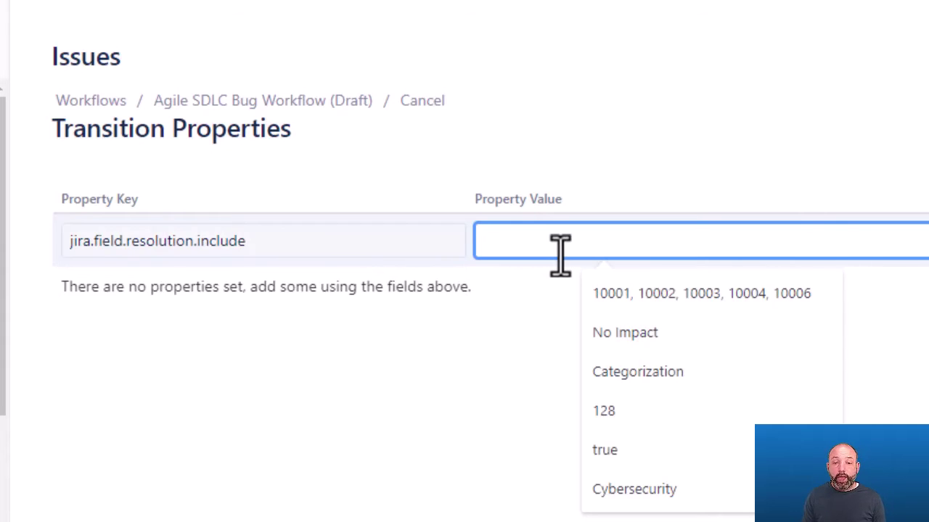
pyautogui.press('Down')
pyautogui.press('Return')
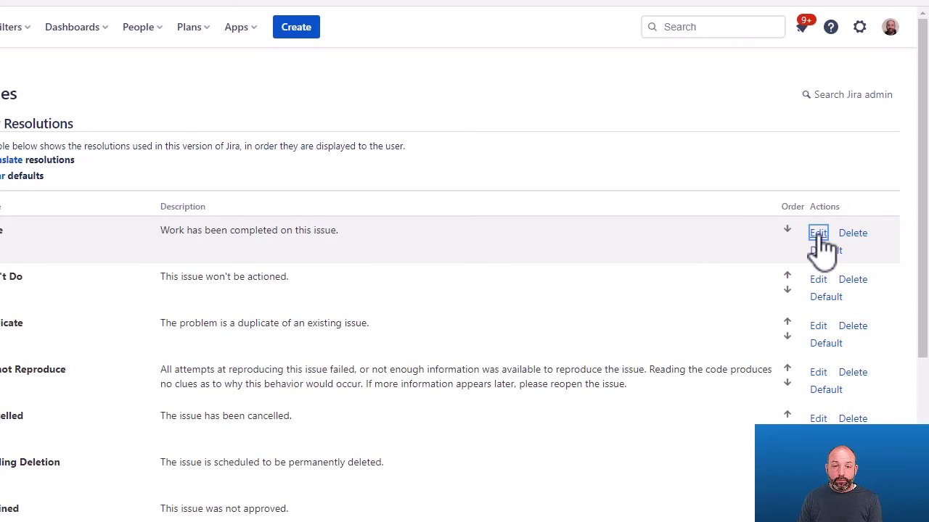
# Check the Done resolution's edit page URL for its ID 10000, then cancel unchanged.
pyautogui.click(817, 233)
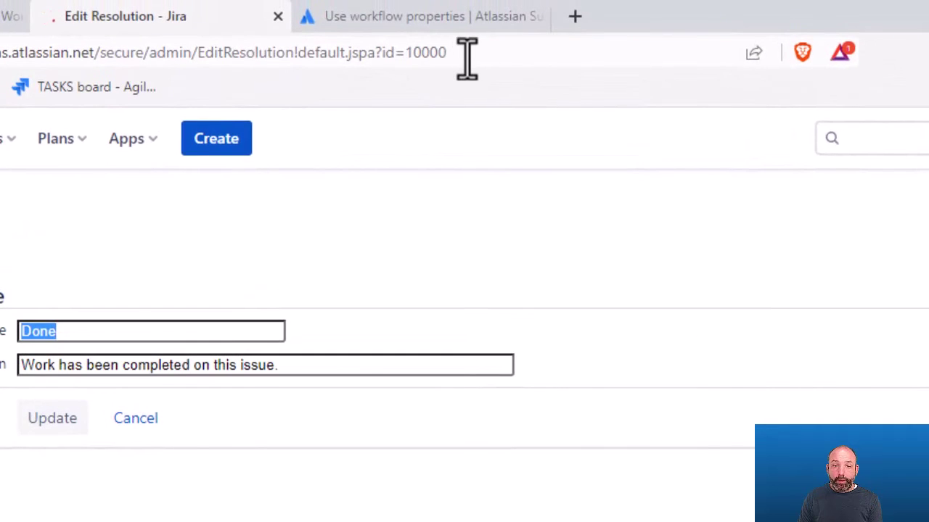
pyautogui.moveTo(463, 57); pyautogui.dragTo(401, 57)
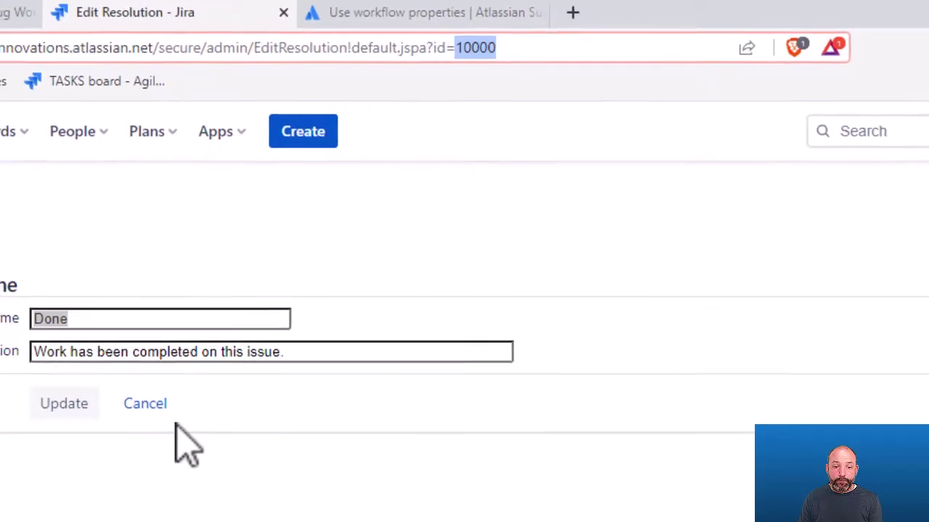
pyautogui.click(158, 406)
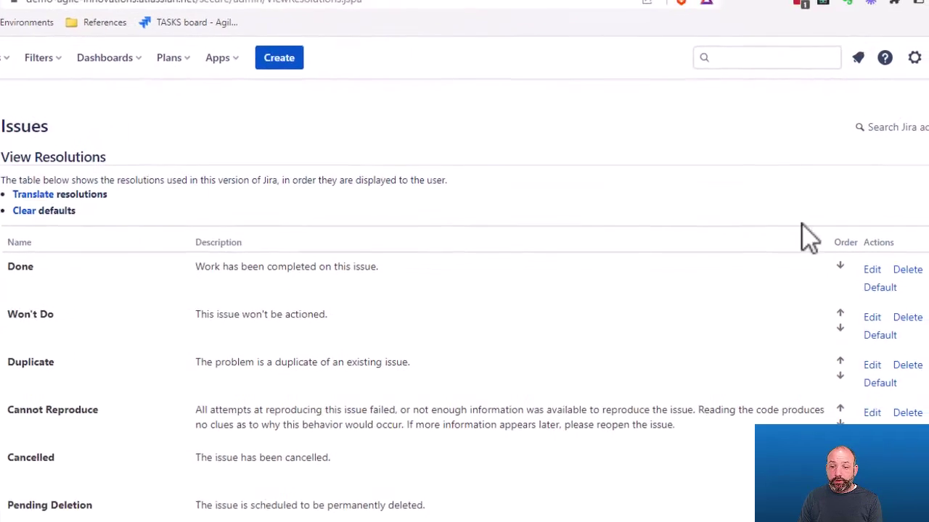
pyautogui.scroll(-3, 892, 231)
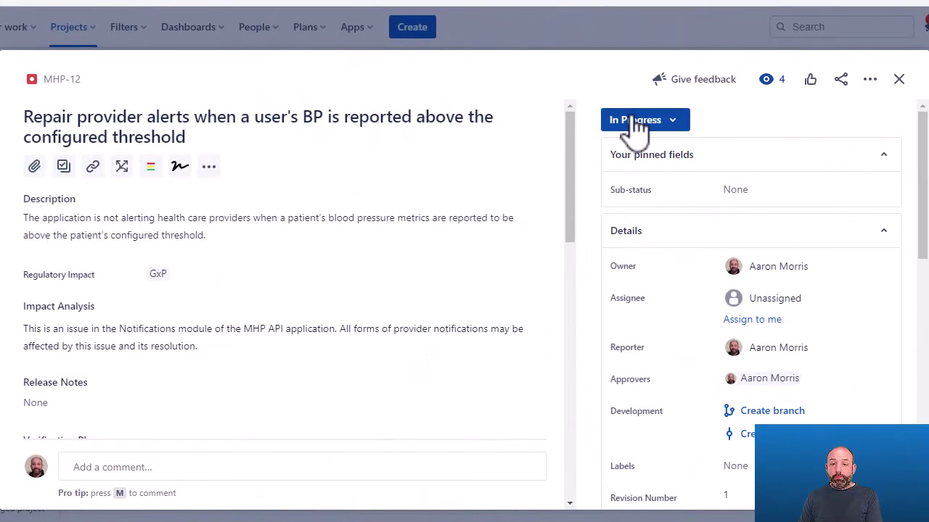
# Start cancelling MHP-12 and confirm only Won't Do, Duplicate, Cannot Reproduce, Cancelled, Declined appear.
pyautogui.click(636, 122)
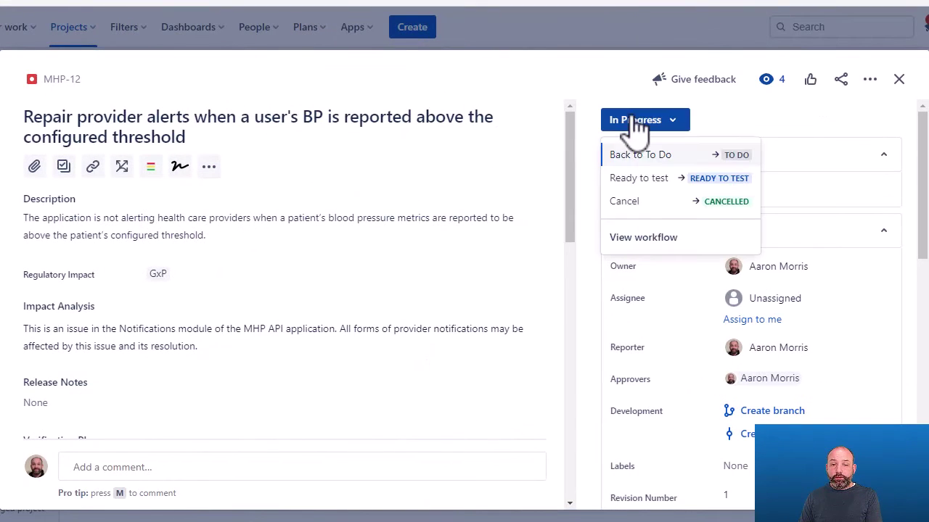
pyautogui.click(628, 206)
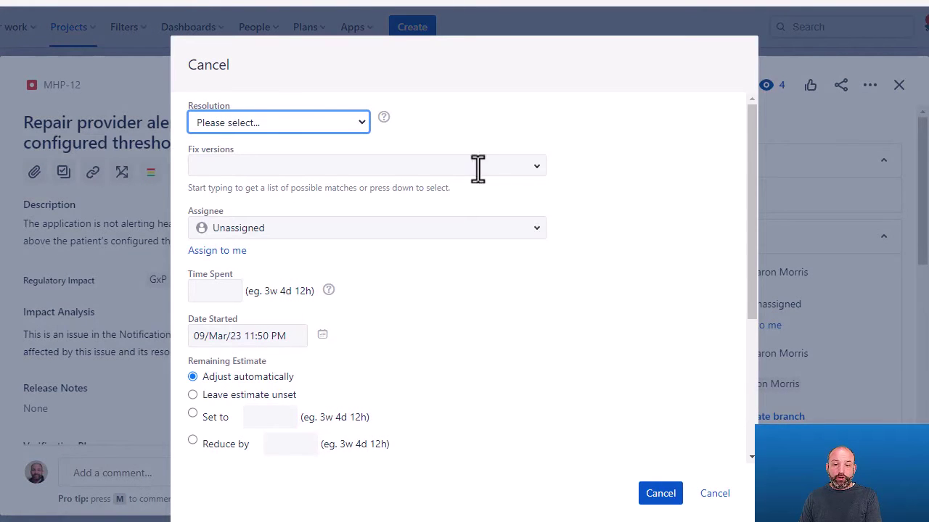
pyautogui.click(346, 122)
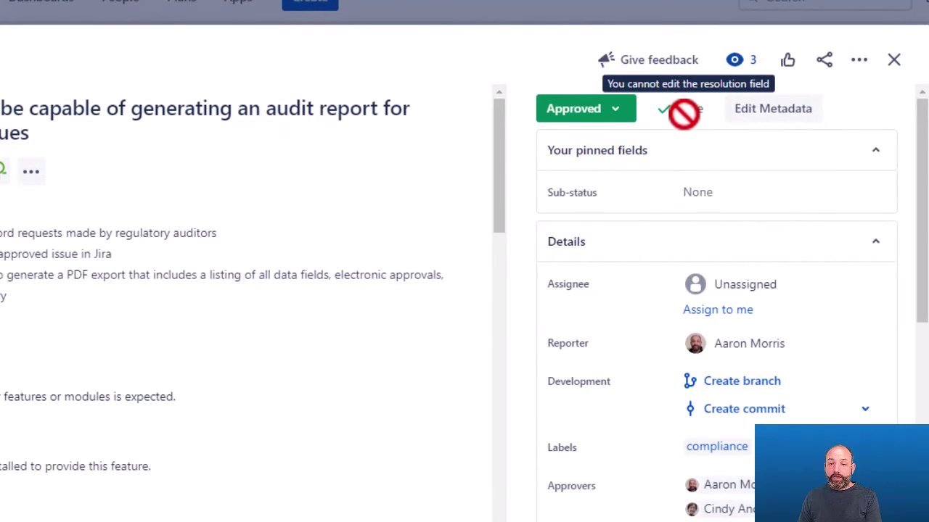
# Revise the approved MHP-18 issue back to In Progress, clearing its Done resolution.
pyautogui.click(613, 117)
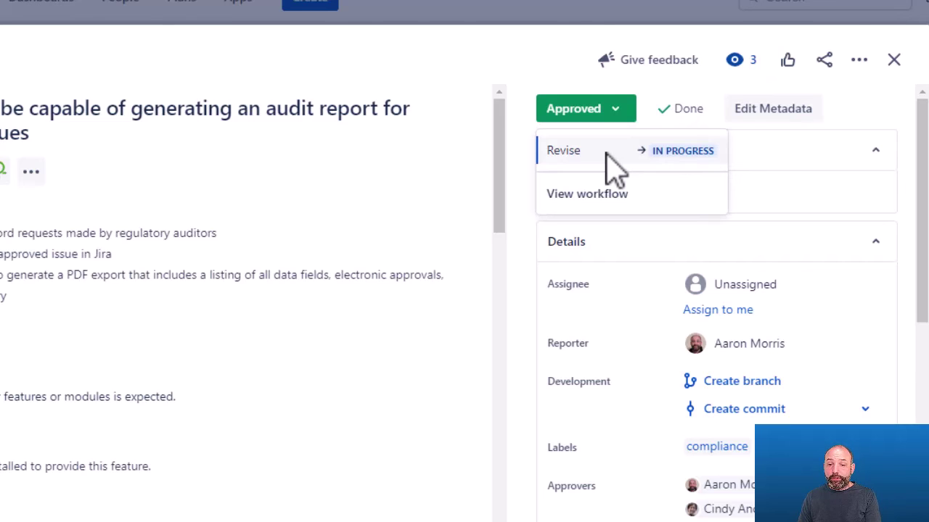
pyautogui.click(606, 152)
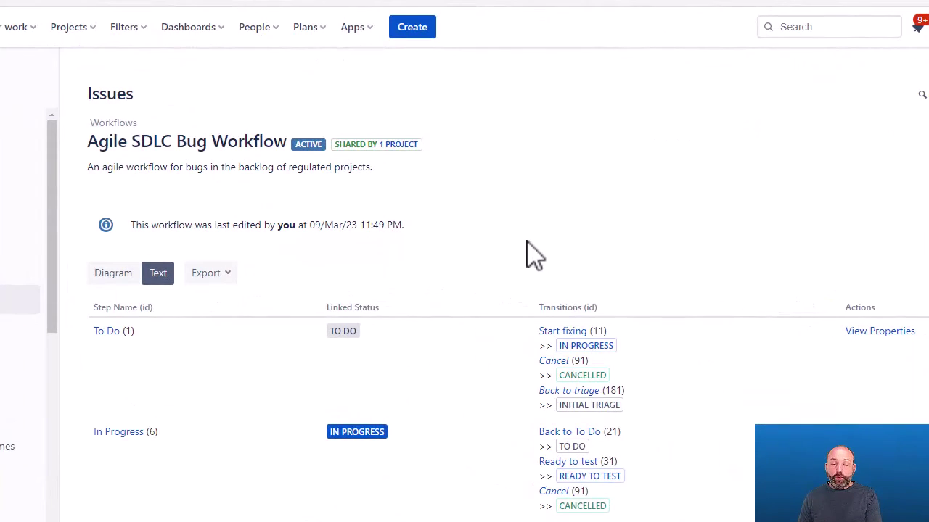
# Show the Revise (81) transition's post functions, which clear the issue's Resolution.
pyautogui.scroll(-3, 526, 243)
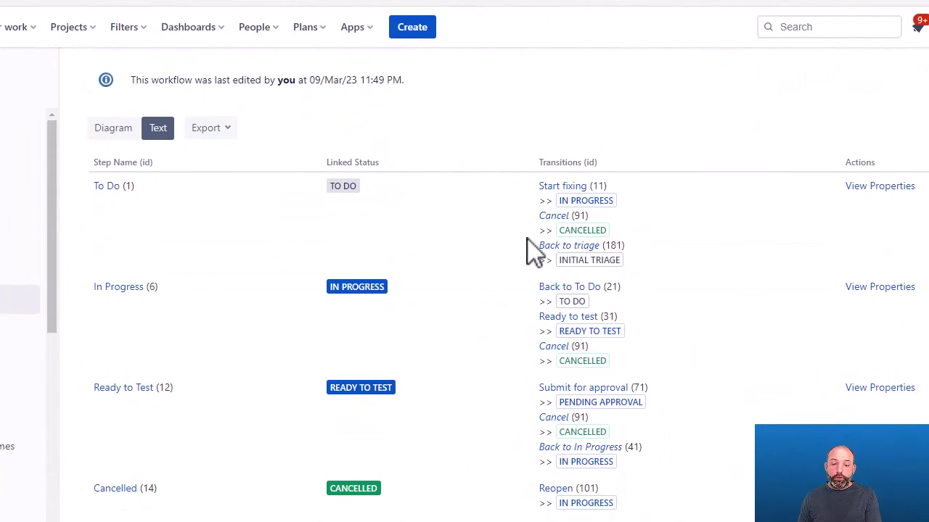
pyautogui.scroll(-3, 528, 249)
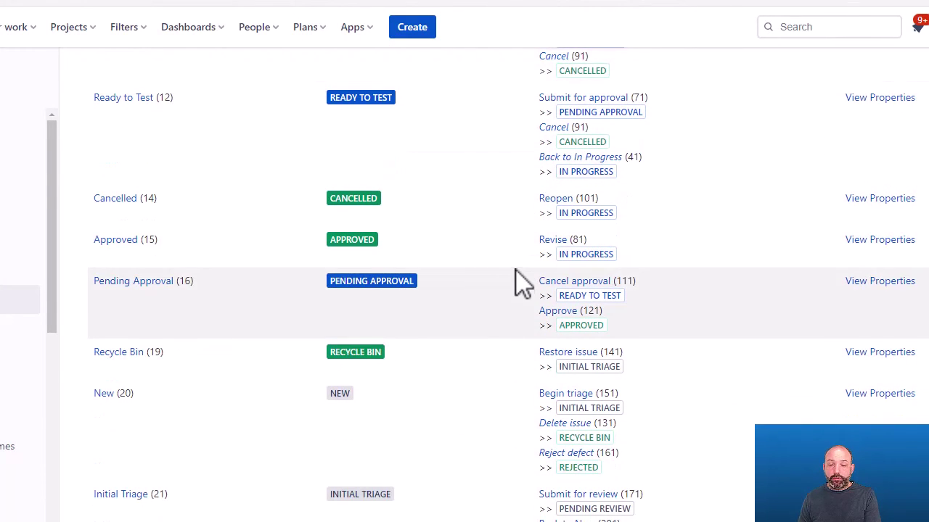
pyautogui.click(552, 240)
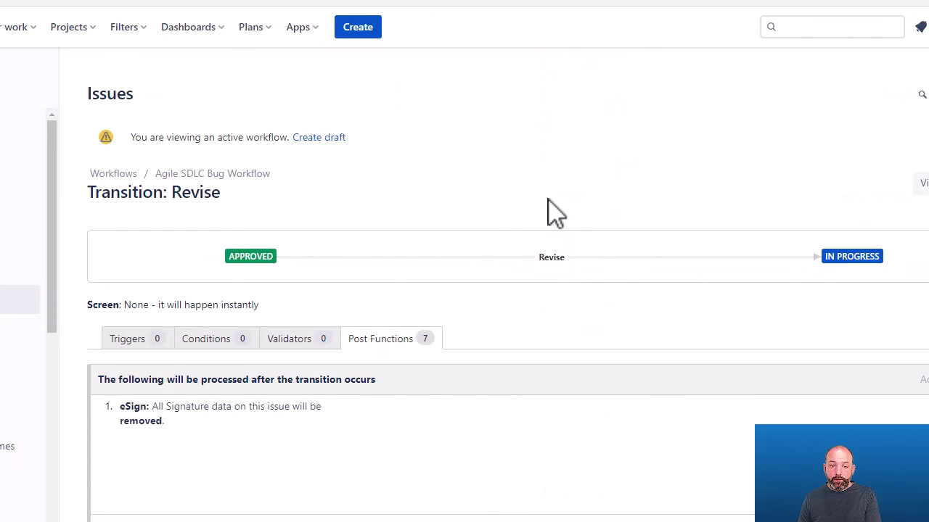
pyautogui.scroll(-1, 464, 215)
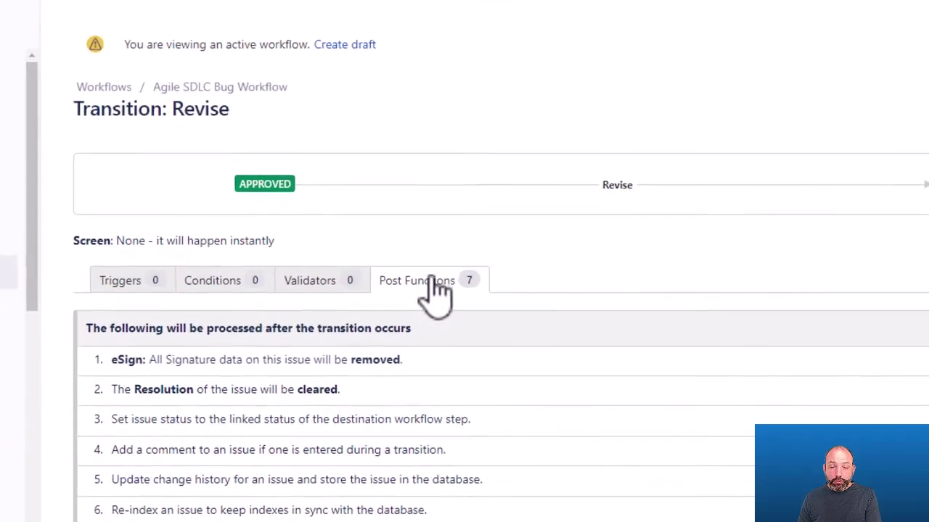